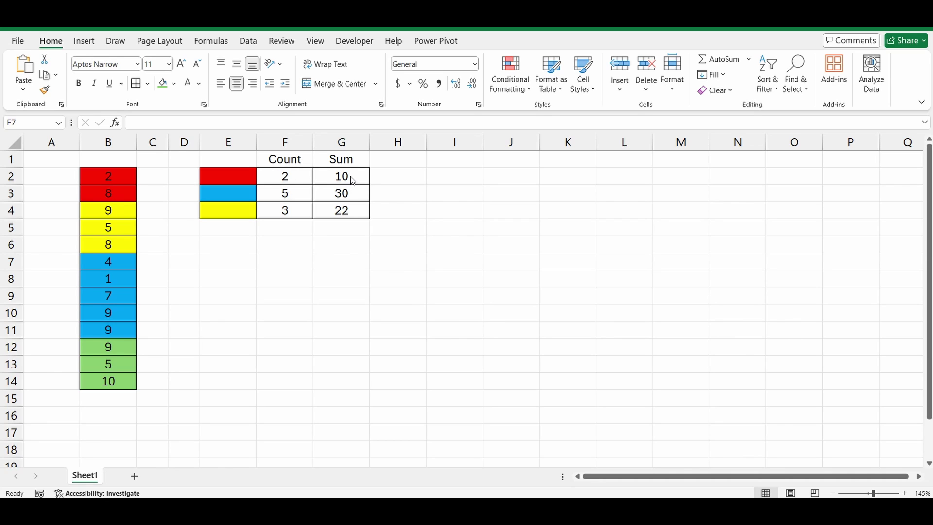
Change cell B2 to 10.
left_click(116, 177)
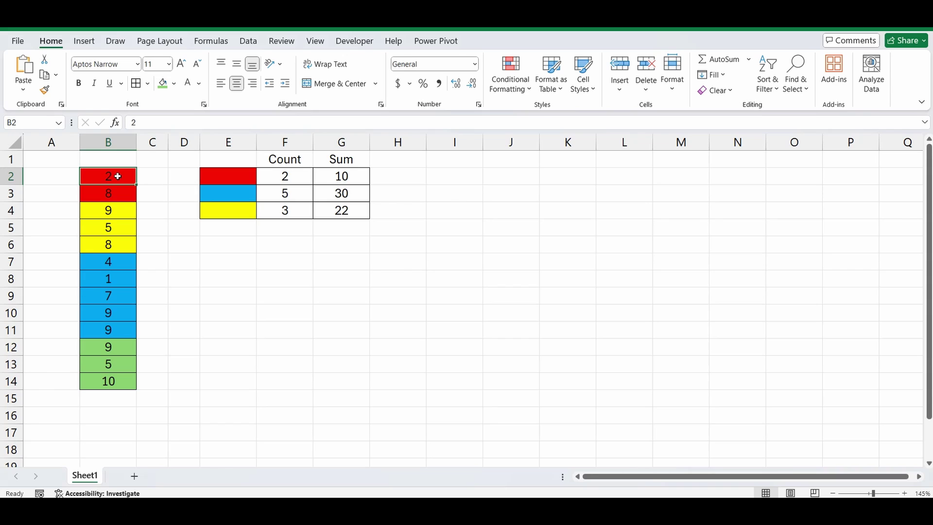
type("10")
key("Return")
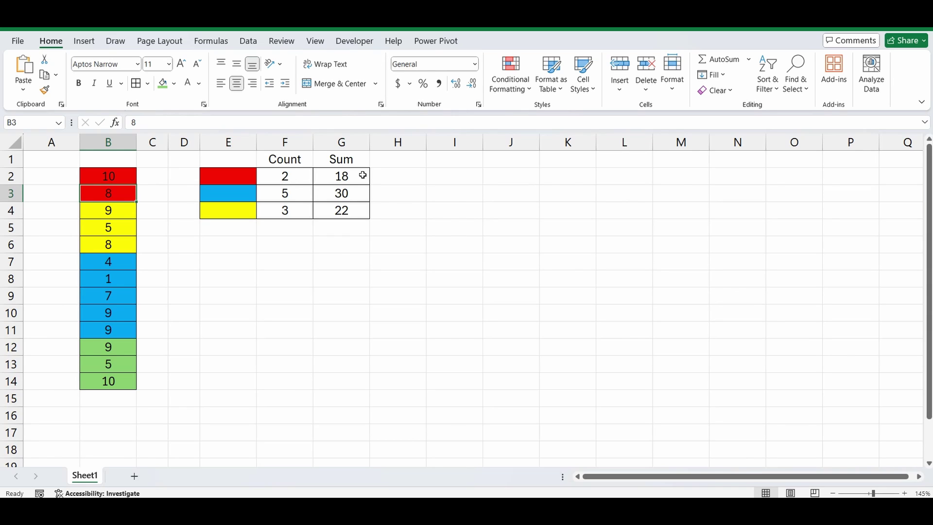
Give cell B4 the standard red fill colour.
left_click(115, 212)
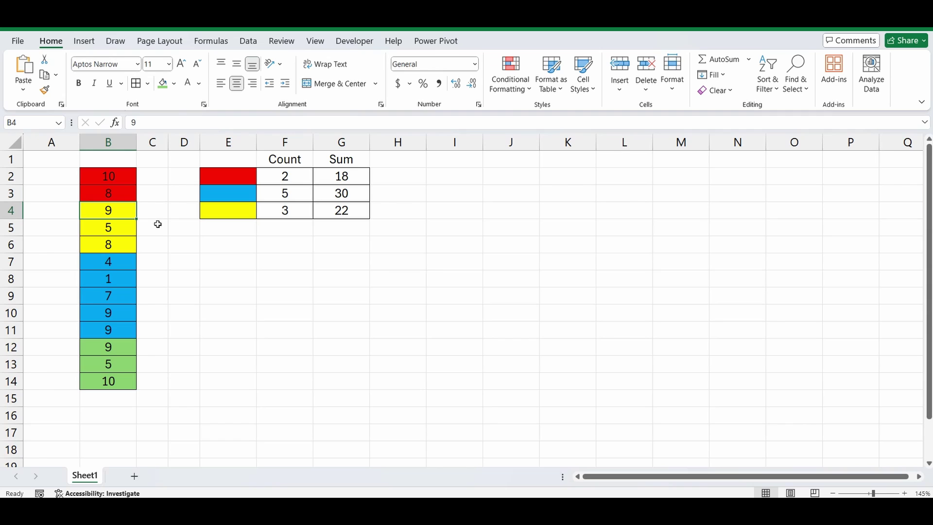
left_click(174, 83)
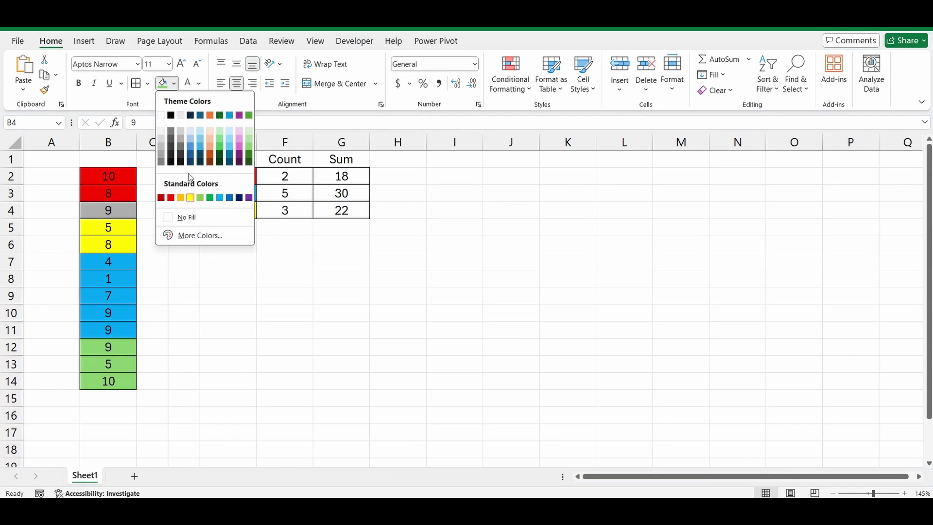
left_click(170, 198)
left_click(268, 256)
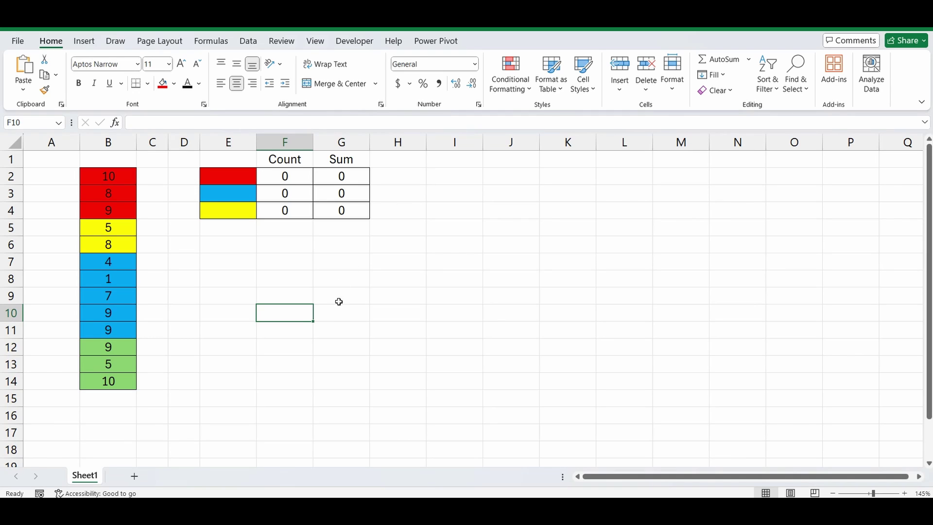
In the VBA editor, paste the Cellcolor fill-colour function into Module1, then open ThisWorkbook's code.
key("alt+F11")
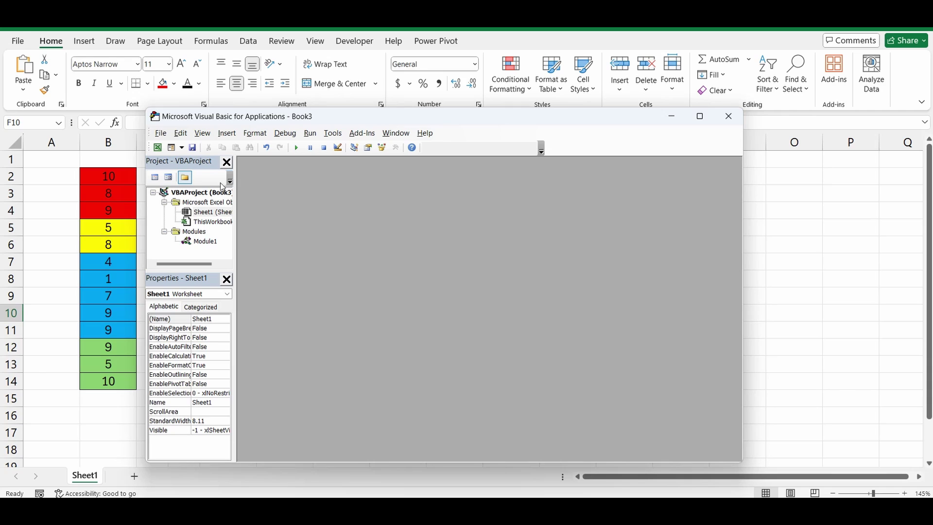
double_click(205, 241)
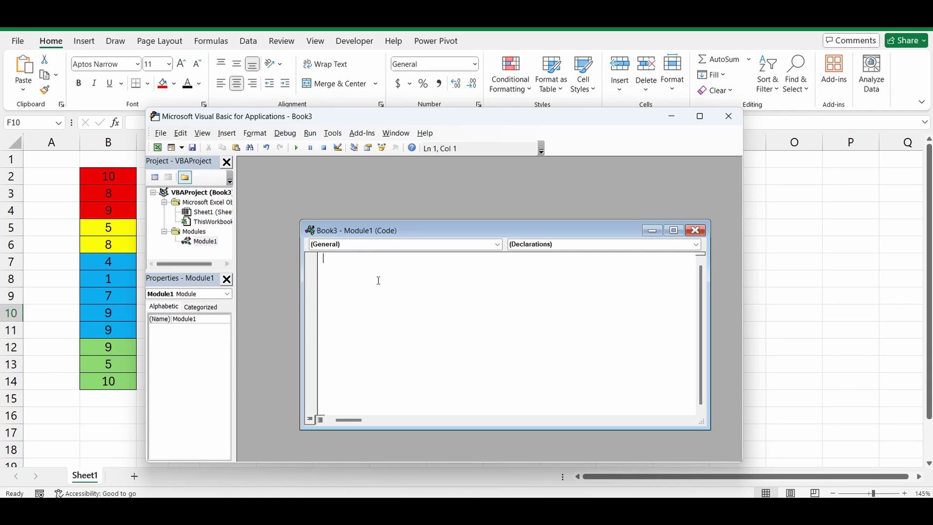
type("Function Cellcolor(rng As Range) As Long     Application.Volatile     Cellcolor = rng.Interior.Color End Function")
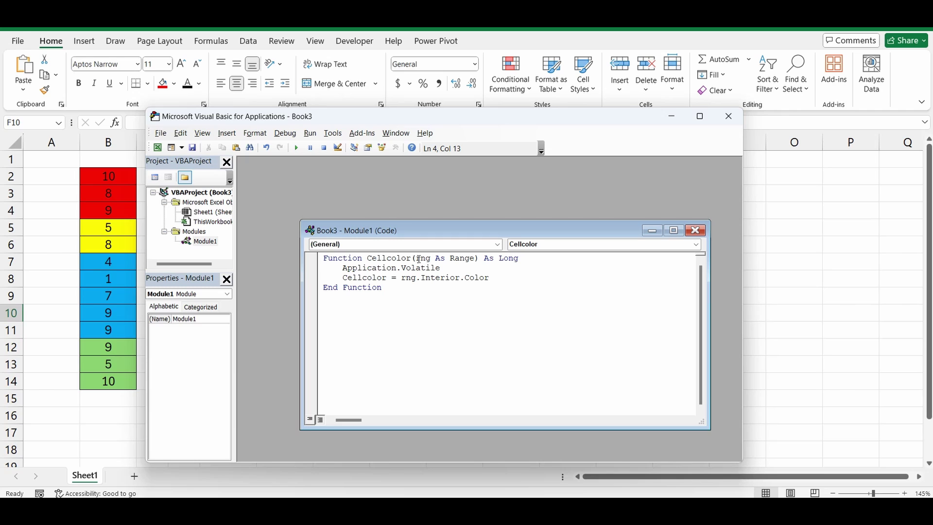
double_click(207, 222)
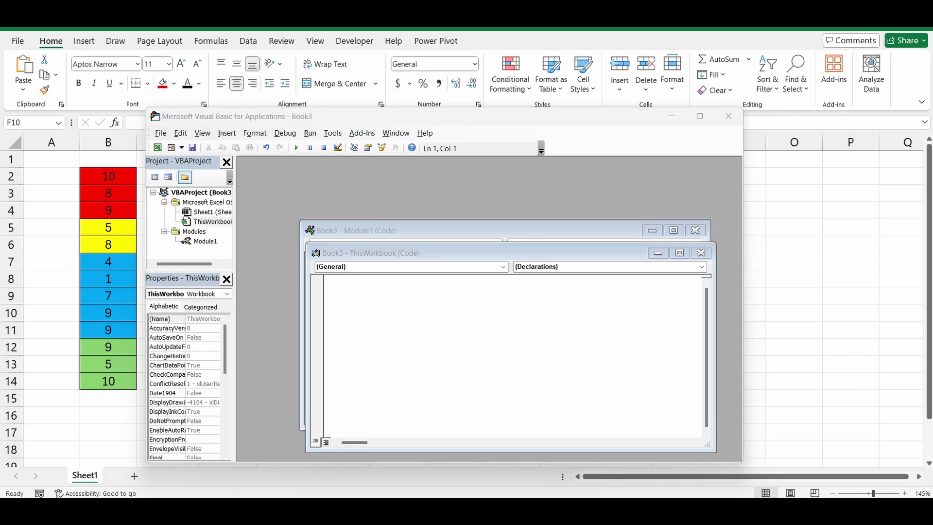
Add a Workbook_SheetSelectionChange handler running Application.Calculate to ThisWorkbook, then close the editor.
left_click(346, 285)
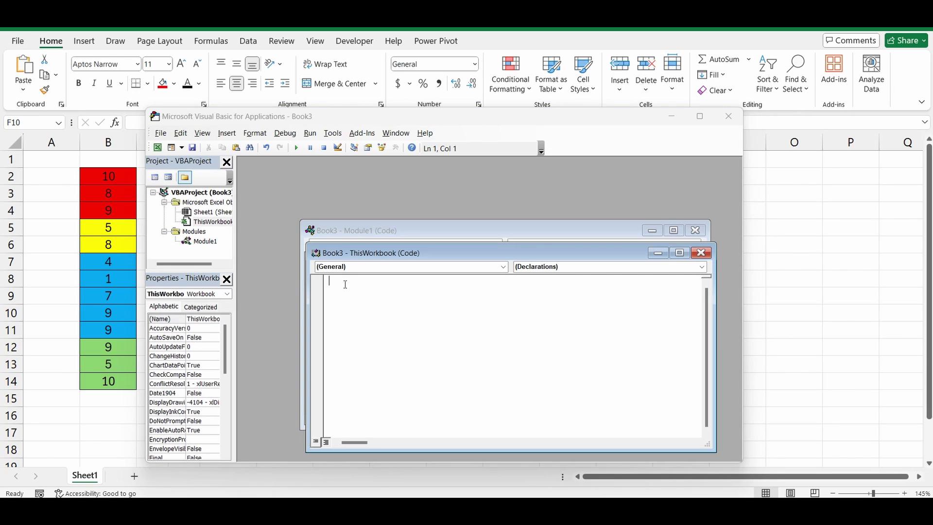
type("Private Sub Workbook_SheetSelectionChange(ByVal Sh As Object, ByVal Target As Range)     Application.Calculate End Sub")
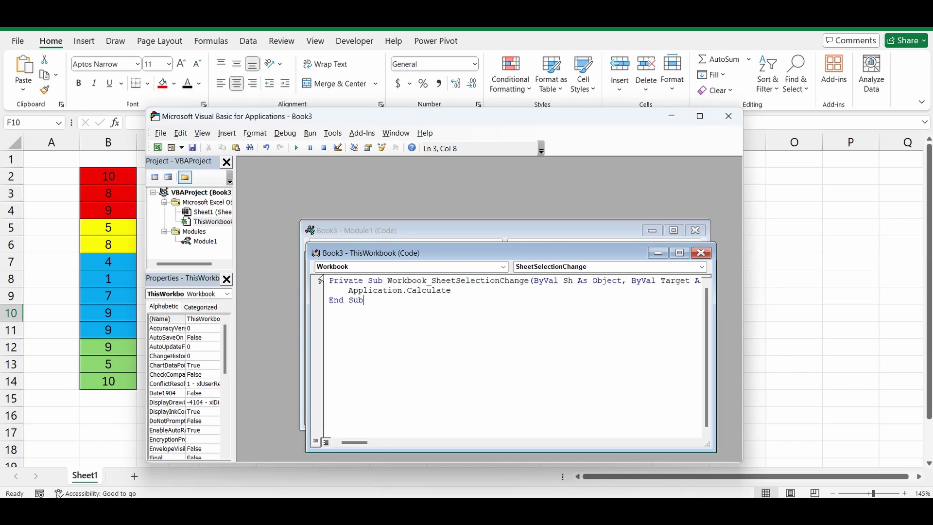
left_click(729, 117)
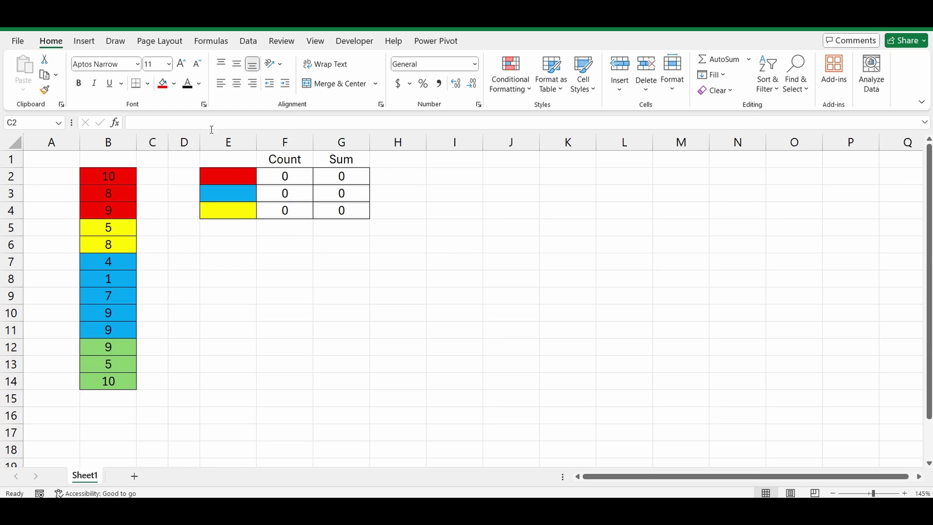
Widen column C and fill C2:C14 with =Cellcolor(B2)-style formulas returning each number's colour code.
left_click_drag(169, 141, 229, 141)
type("=cell")
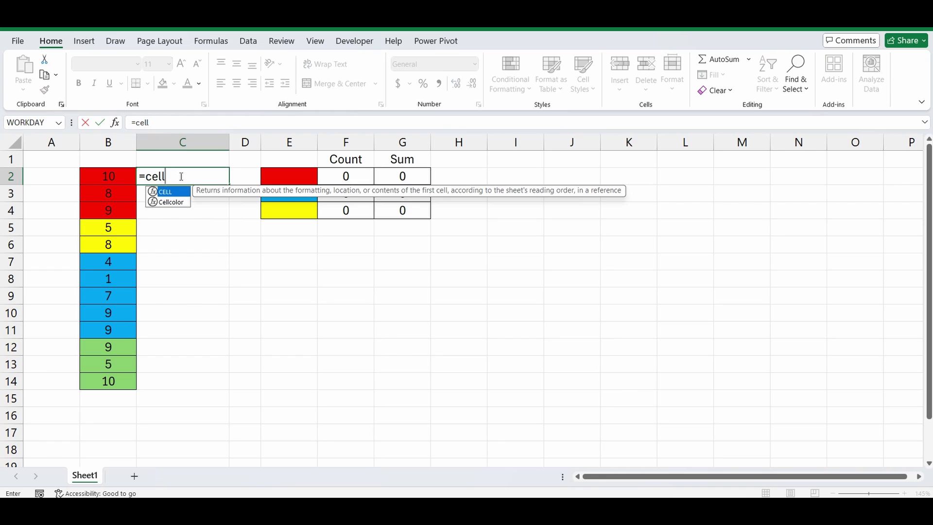
double_click(171, 202)
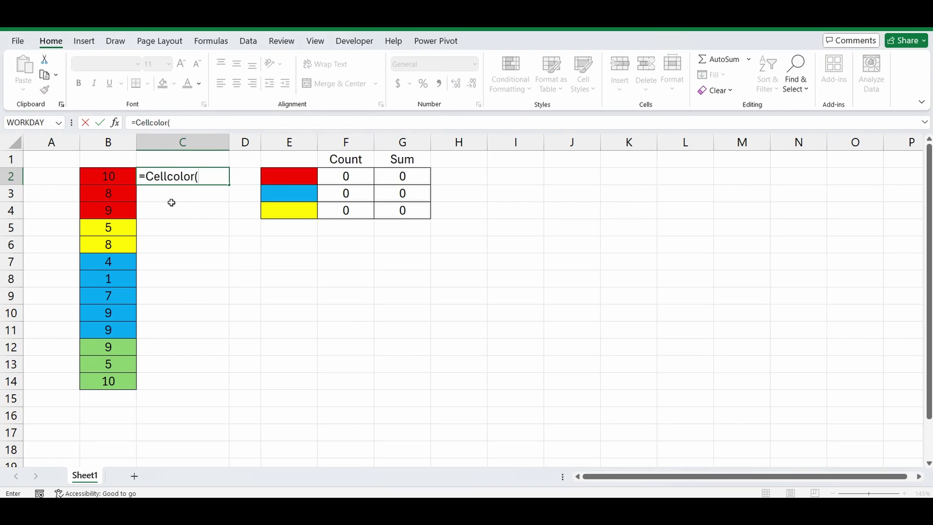
left_click(110, 176)
type(")")
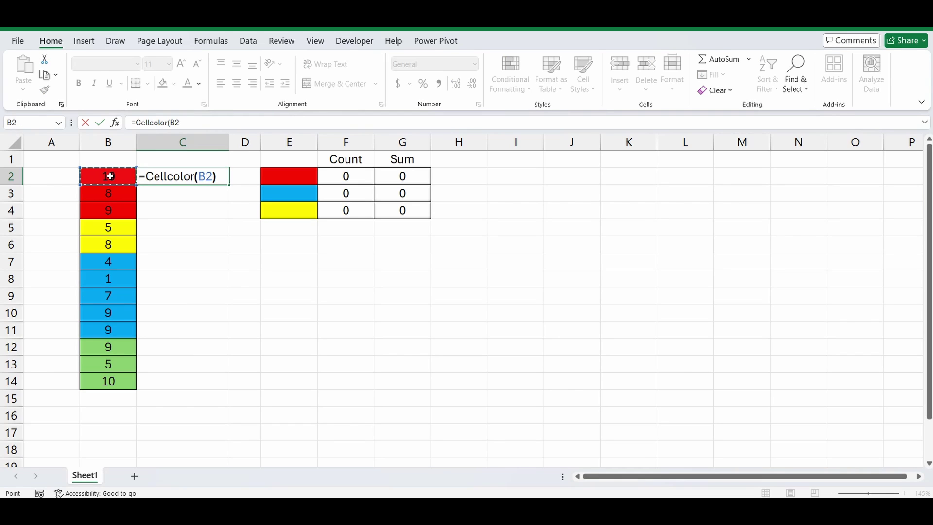
key("Return")
left_click(208, 177)
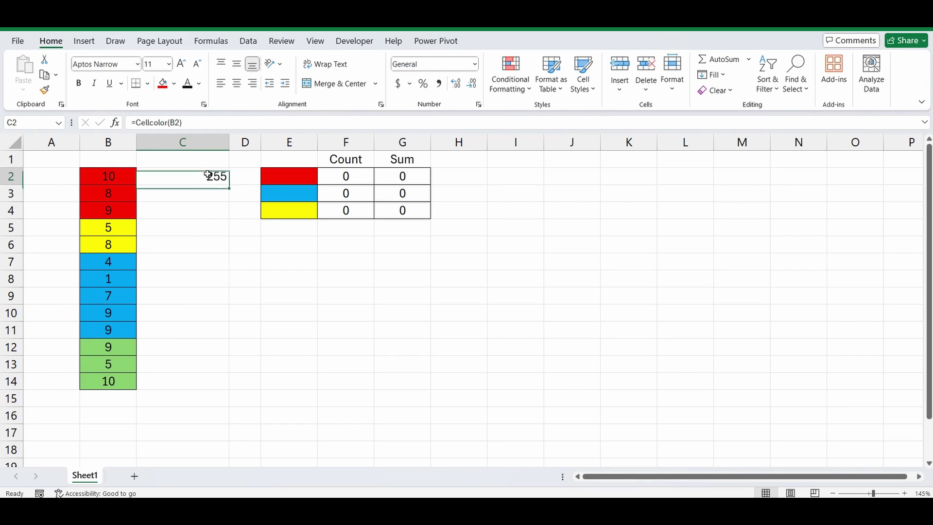
left_click_drag(229, 184, 203, 381)
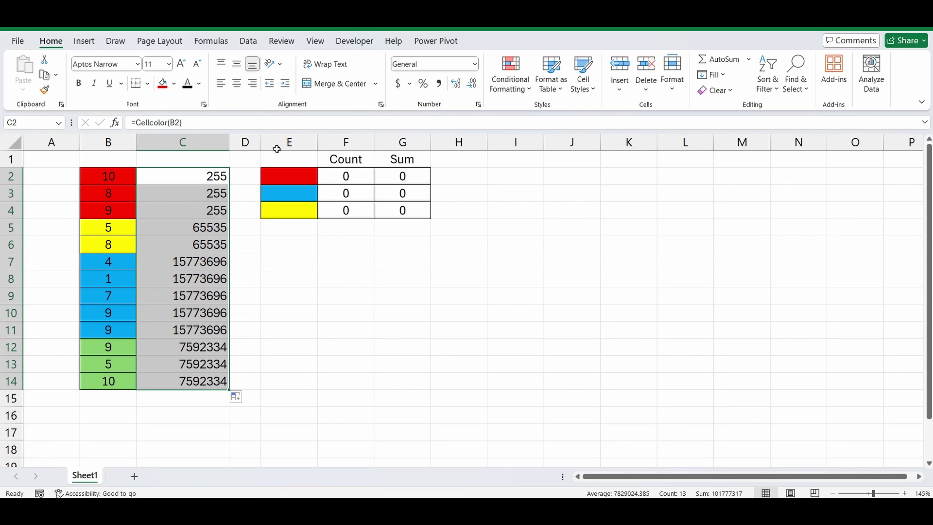
Fill H2:H4 with =Cellcolor(E2)-style formulas (255, 15773696, 65535) and widen column H.
left_click(457, 175)
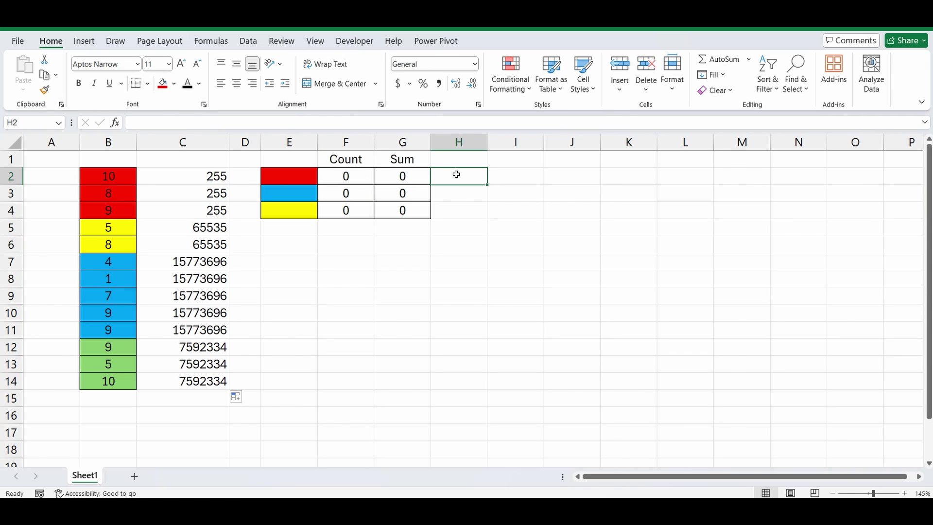
type("=cel")
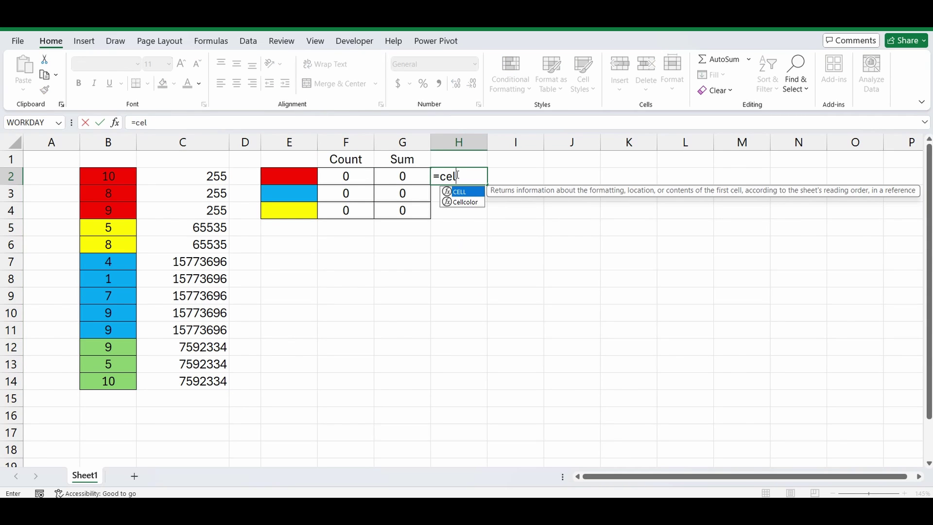
double_click(469, 202)
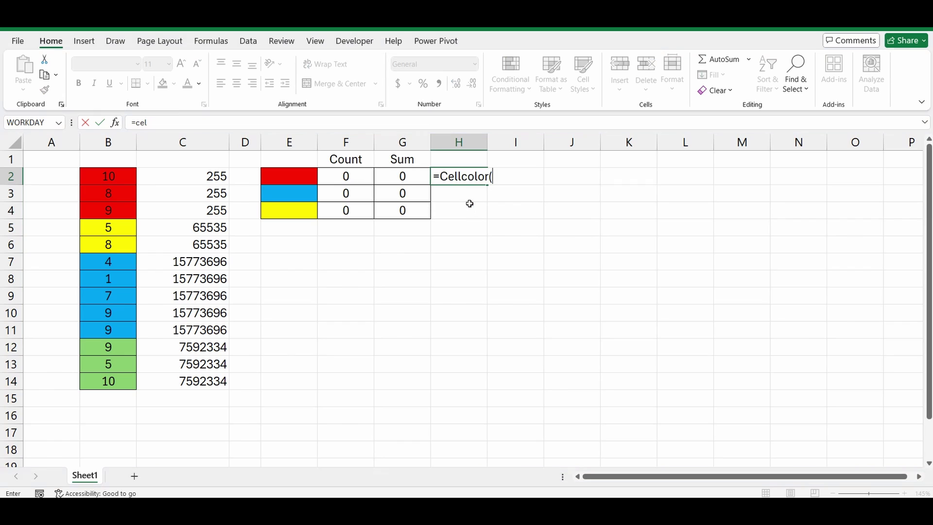
left_click(293, 175)
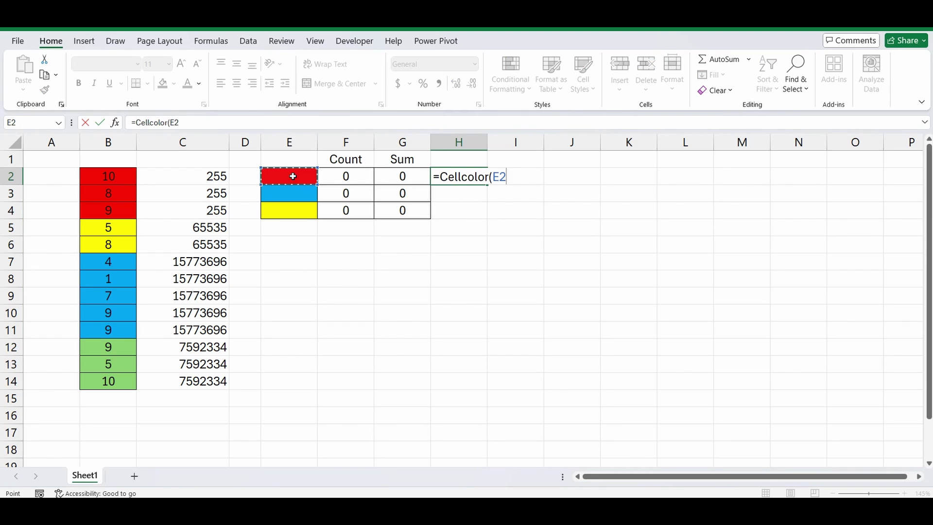
type(")")
key("Return")
left_click(475, 176)
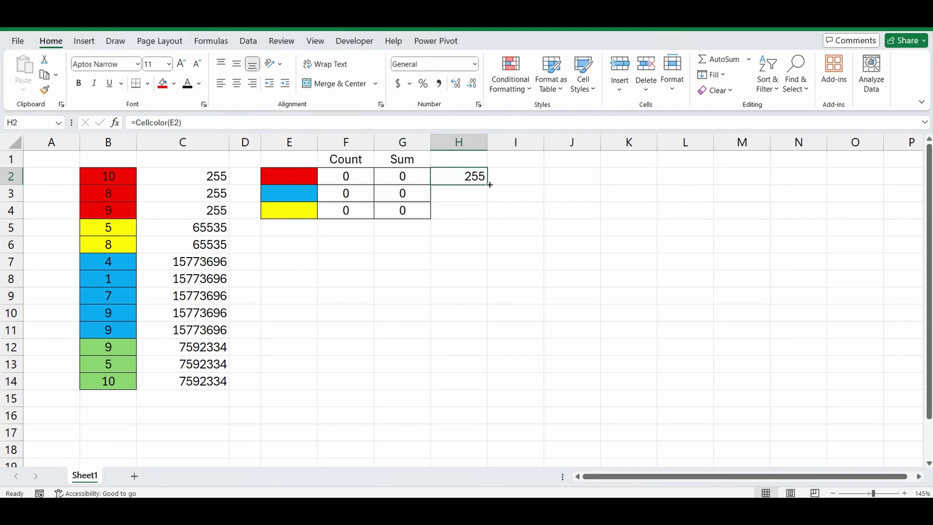
left_click_drag(487, 201, 487, 218)
left_click_drag(490, 144, 502, 145)
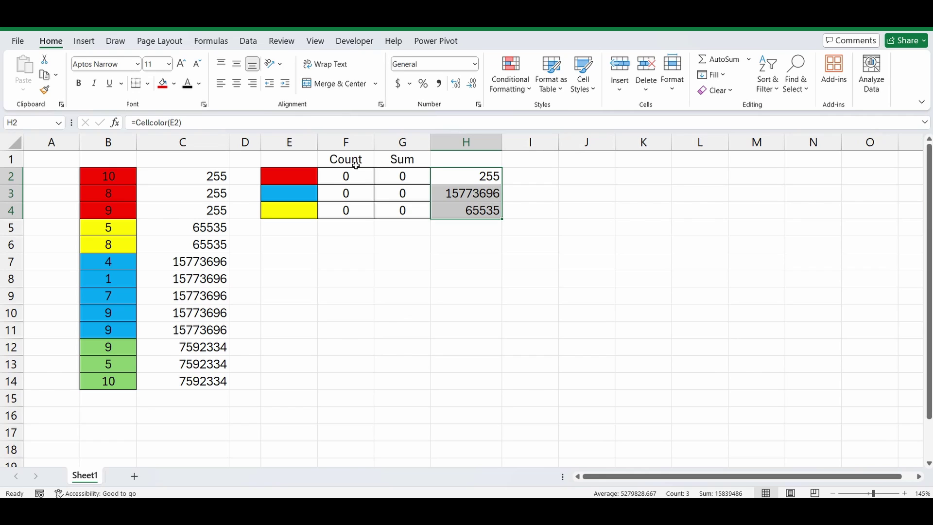
Fill F2:F4 with =COUNTIF(C:C,H2)-style formulas, giving counts 3, 5 and 2.
left_click(348, 179)
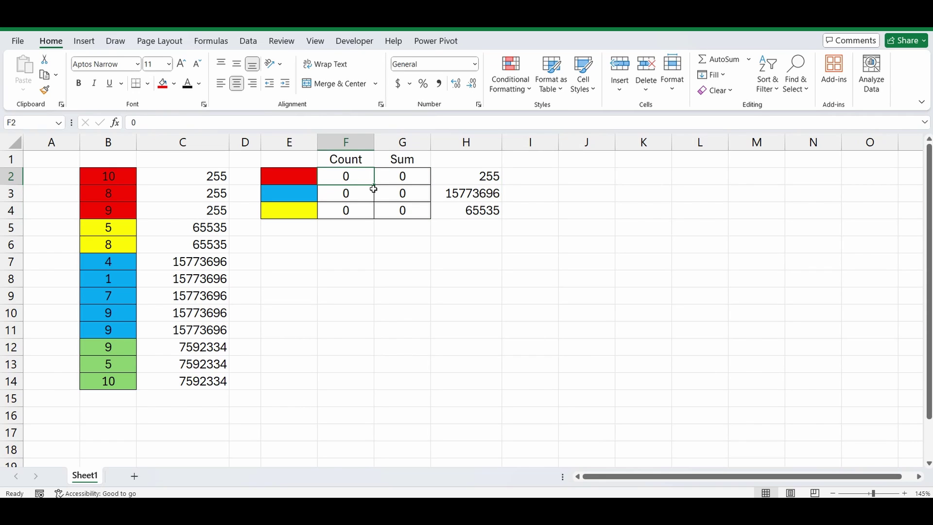
type("=countif")
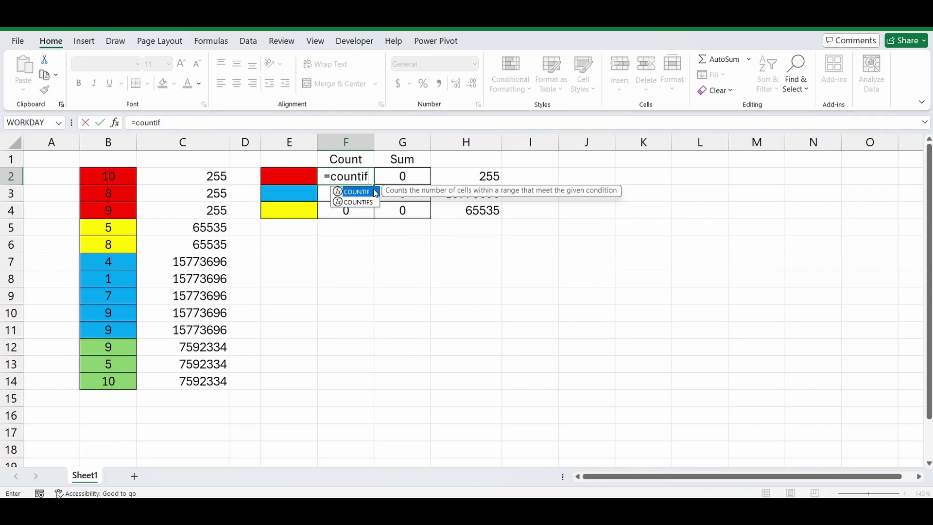
type("(")
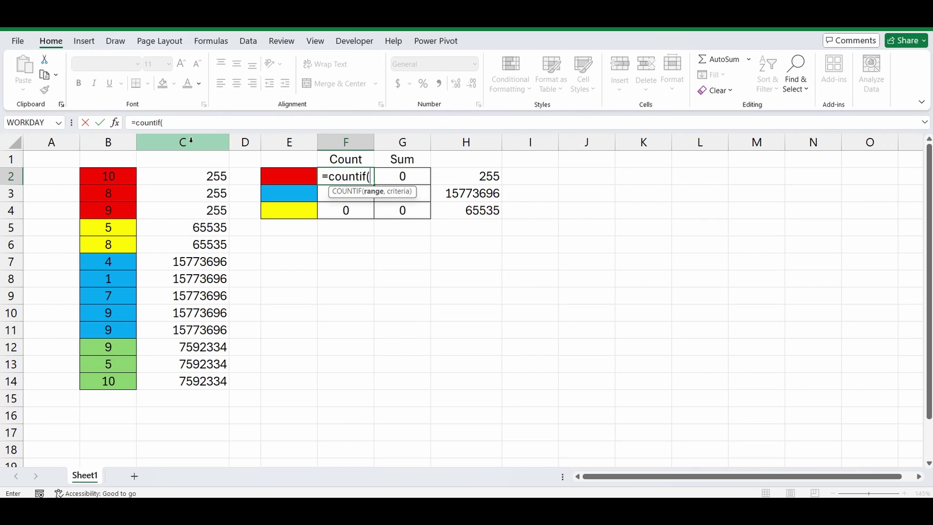
left_click(191, 141)
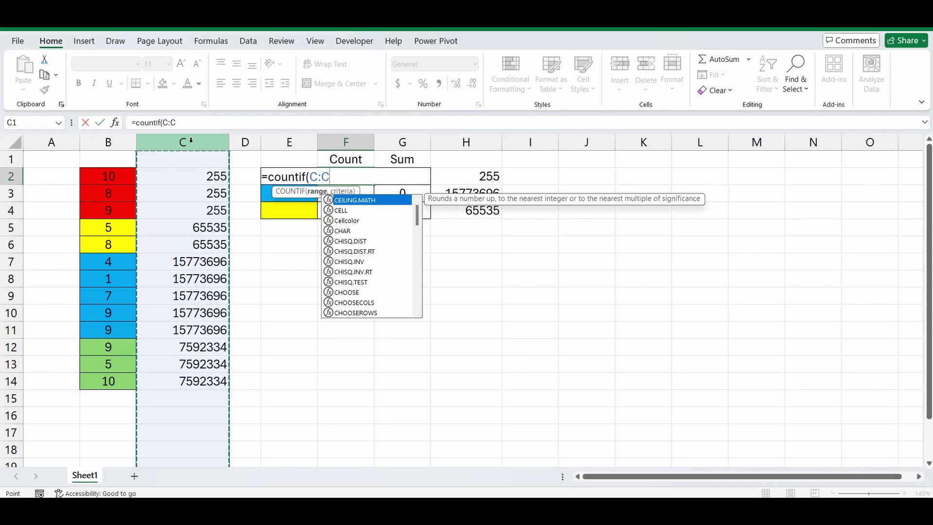
type(",")
left_click(481, 176)
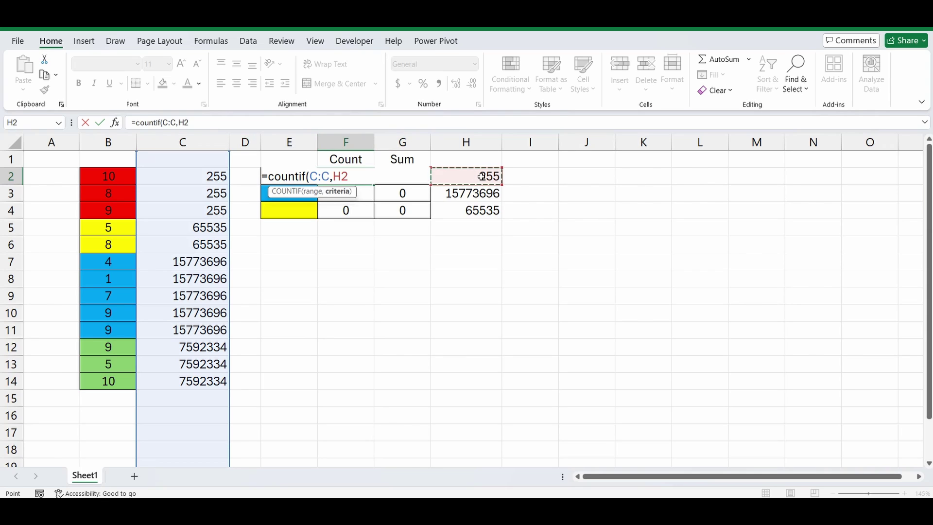
type(")")
key("Return")
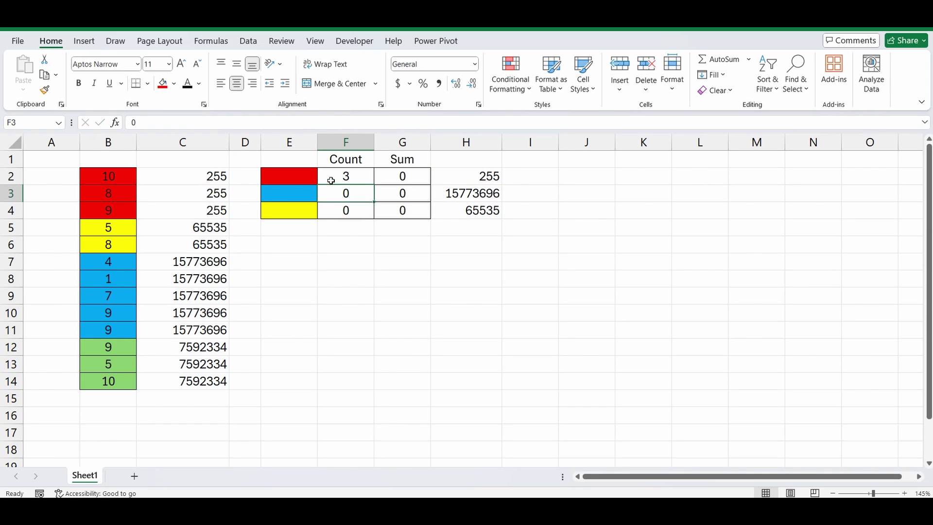
left_click(345, 177)
left_click_drag(374, 192, 367, 205)
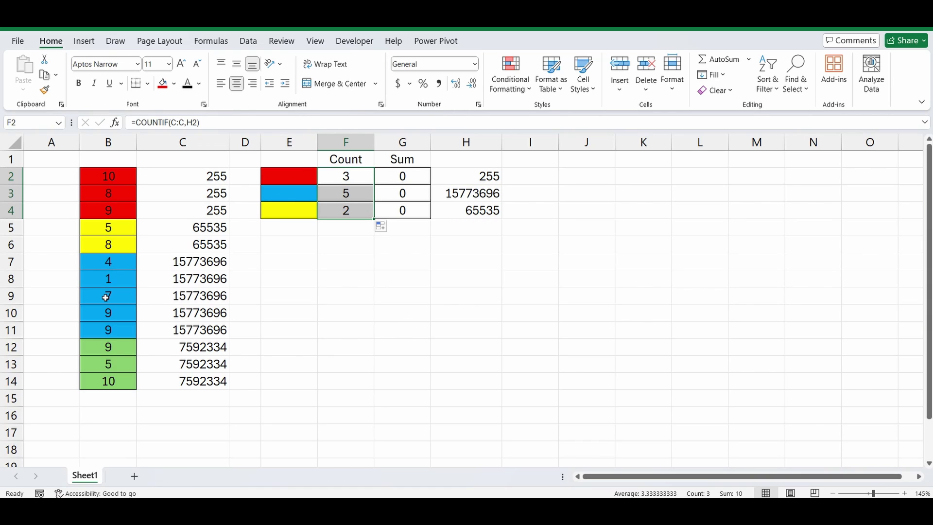
left_click(410, 175)
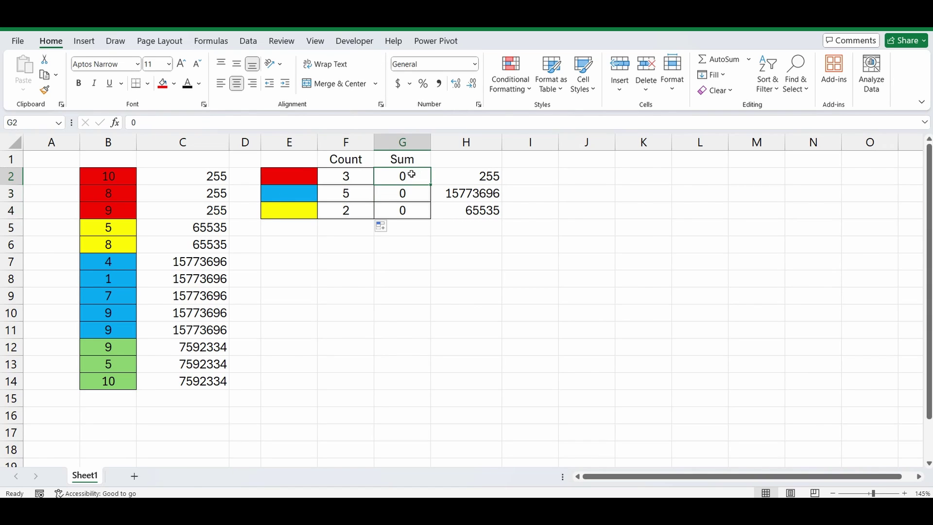
Fill G2:G4 with =SUMIF(C:C,H2,B:B)-style formulas, giving sums 27, 30 and 13.
type("=sumif(")
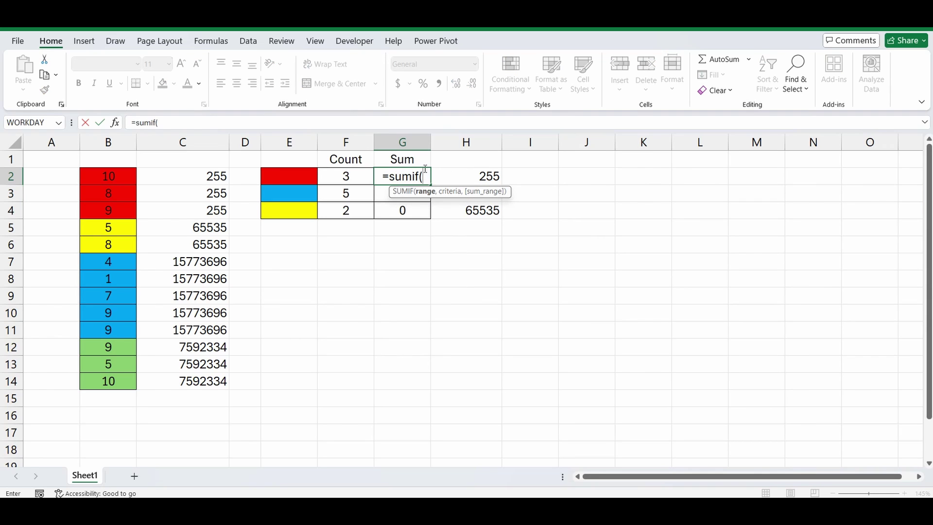
left_click(192, 142)
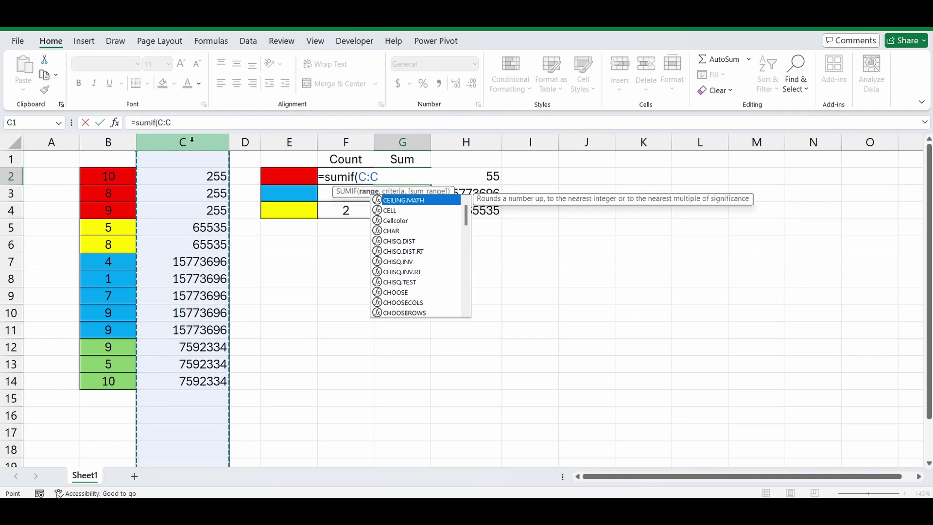
type(",")
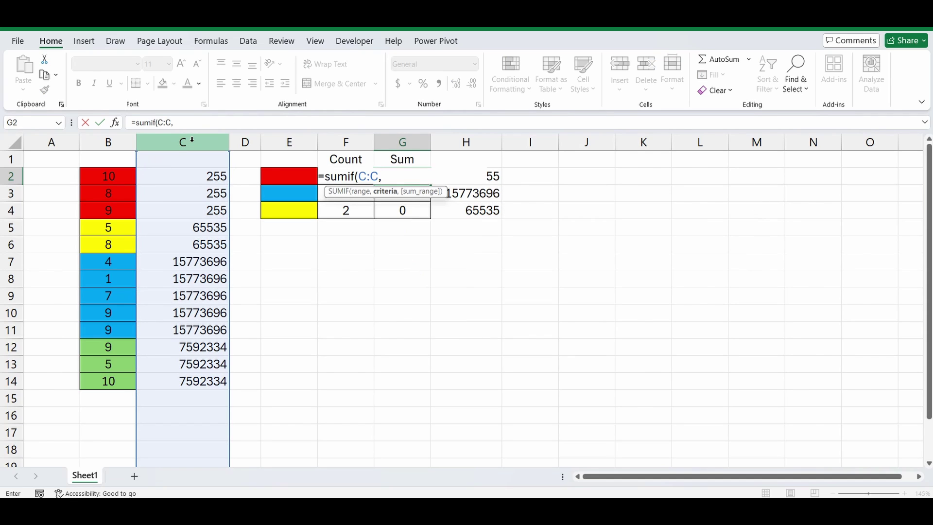
left_click(494, 176)
type(",")
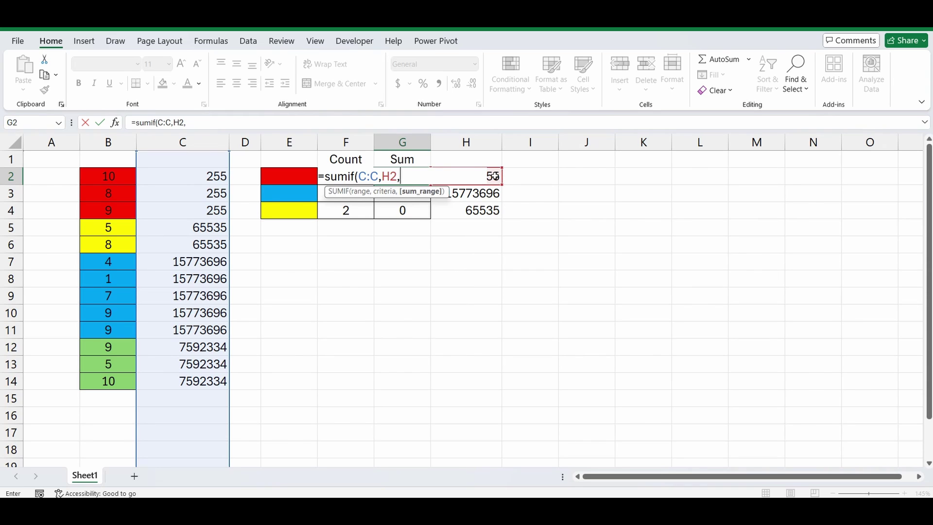
left_click(109, 140)
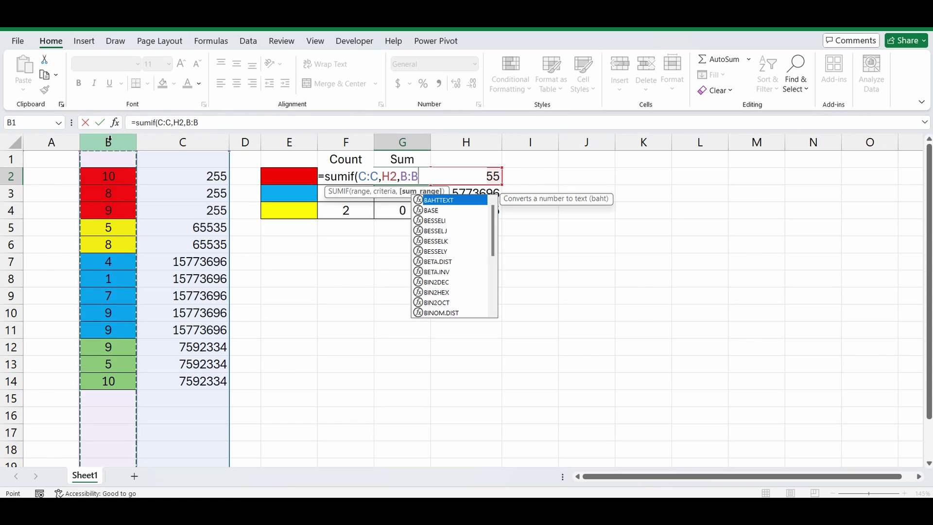
type(")")
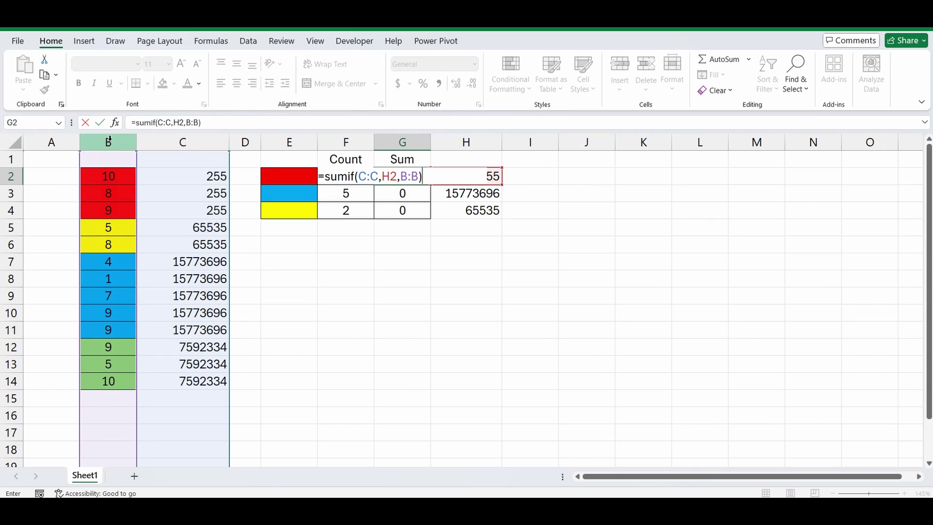
key("Return")
left_click(422, 176)
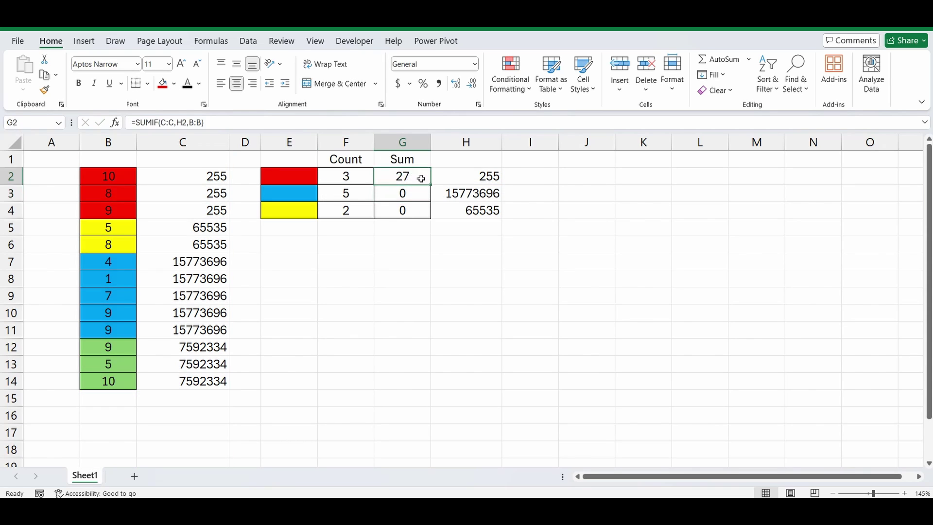
left_click_drag(430, 184, 428, 214)
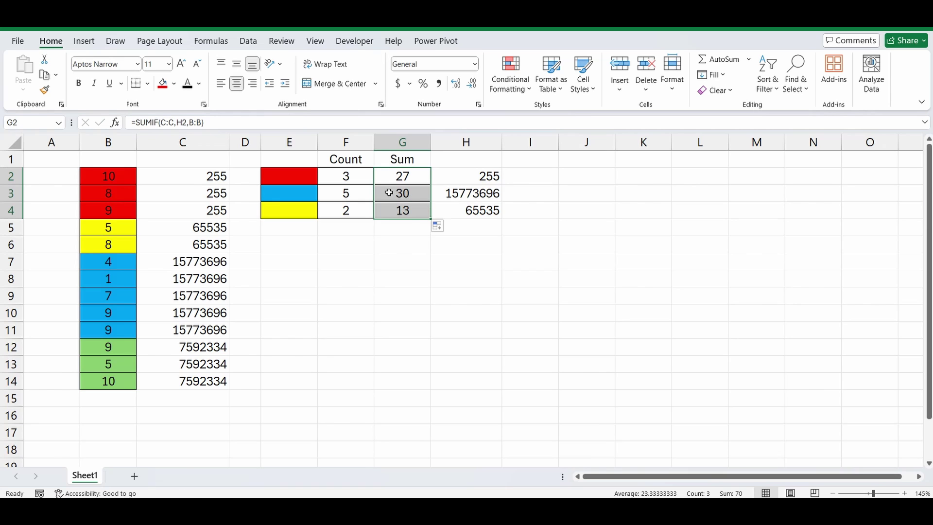
Hide the colour-code column C.
left_click(189, 135)
right_click(181, 254)
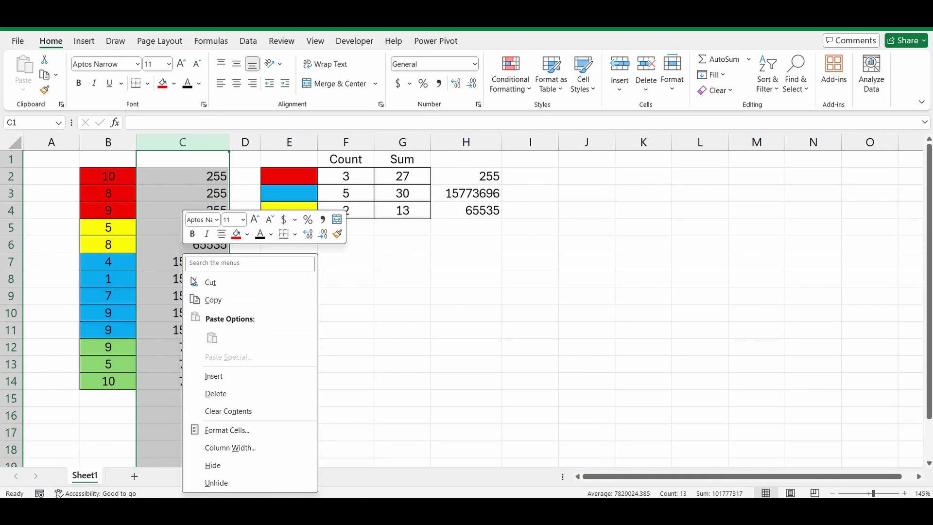
left_click(235, 464)
Make the H2:H4 colour codes invisible with white font colour.
left_click_drag(396, 176, 403, 214)
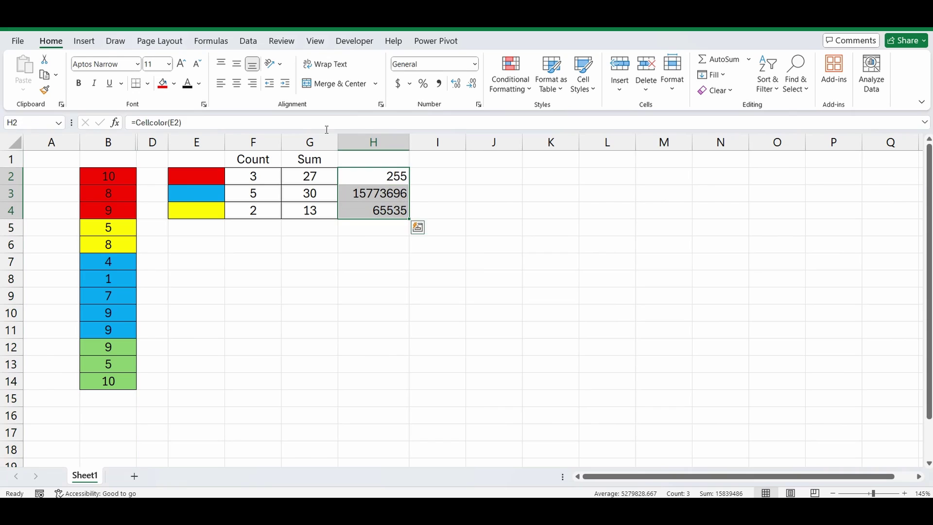
left_click(198, 83)
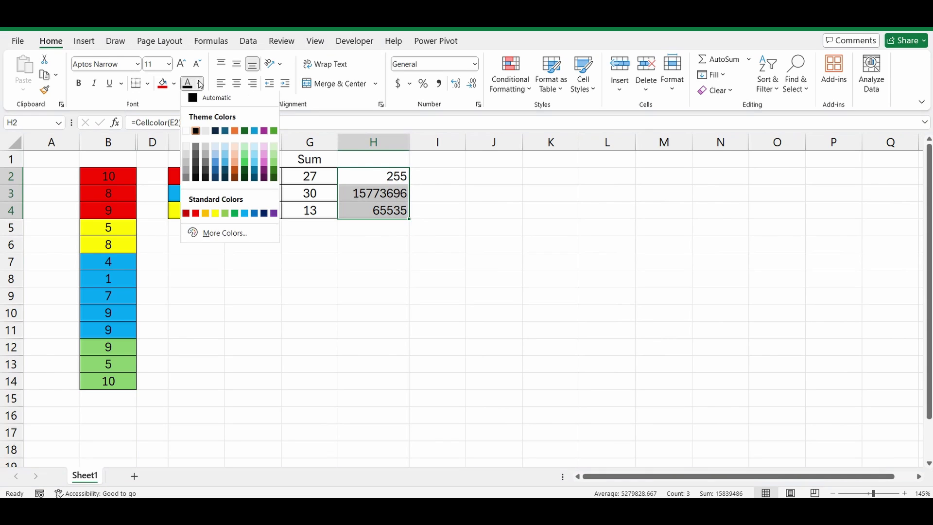
left_click(190, 132)
left_click(577, 234)
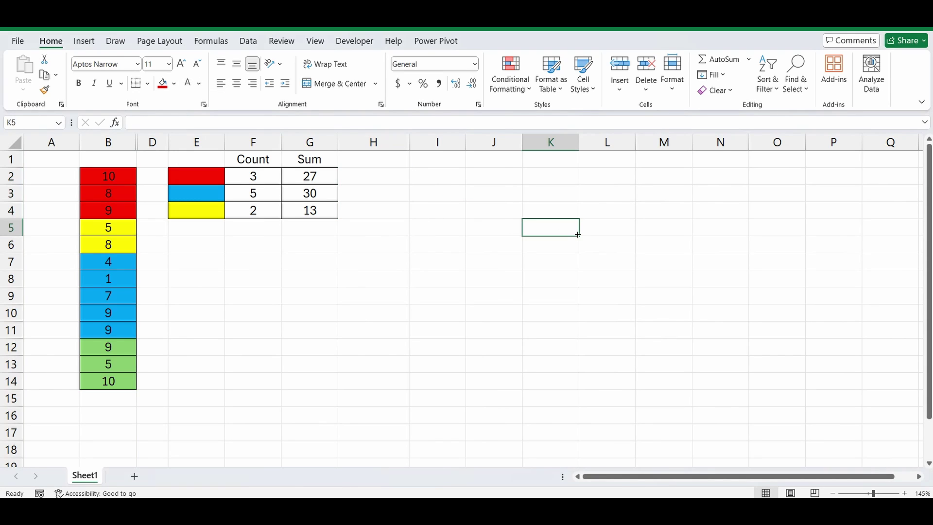
left_click(437, 193)
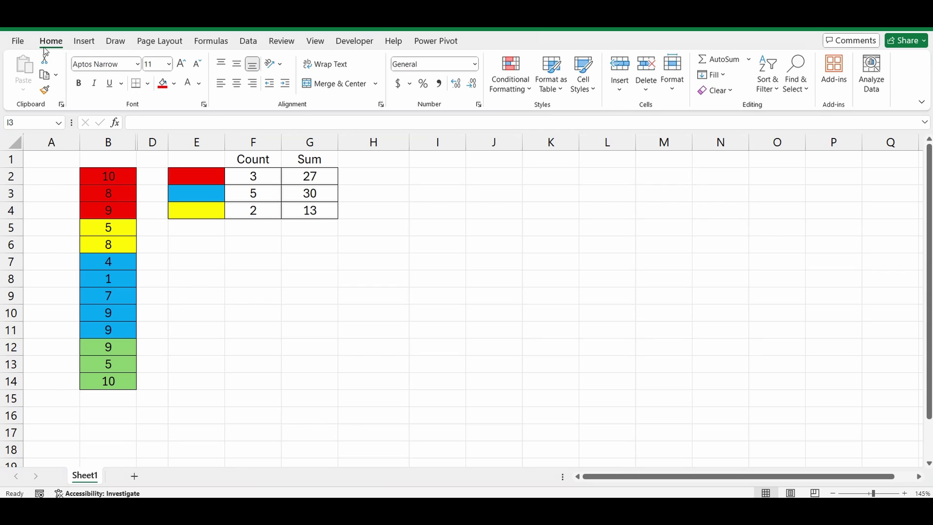
Go to File > Save As and list the file types, including Excel Macro-Enabled Workbook (*.xlsm).
left_click(21, 43)
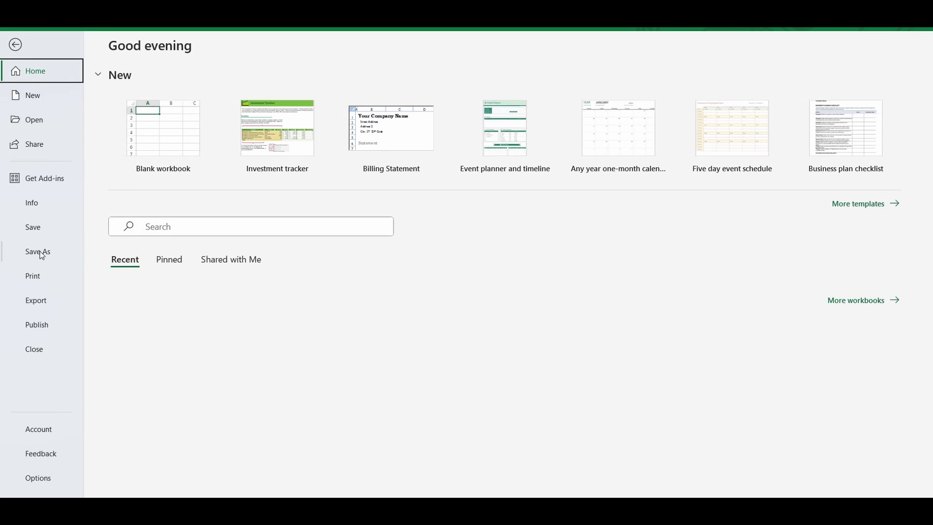
left_click(36, 251)
left_click(459, 107)
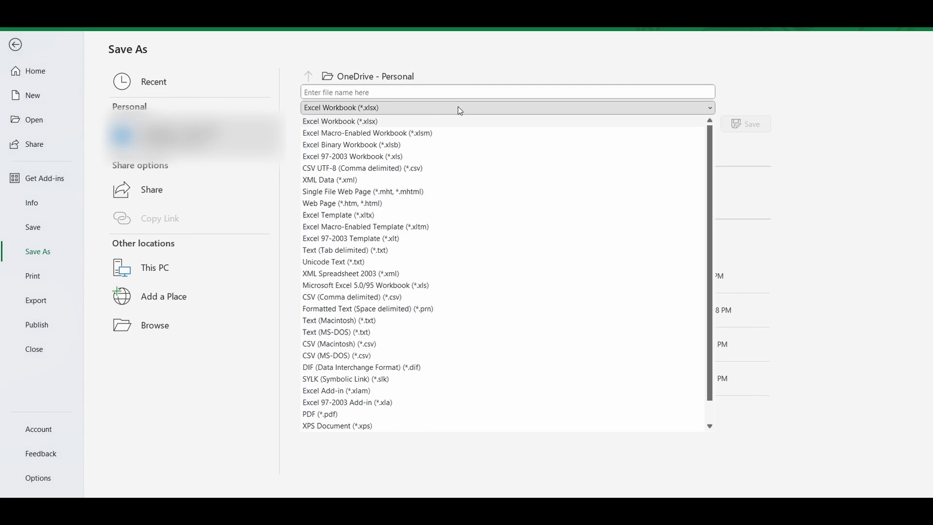